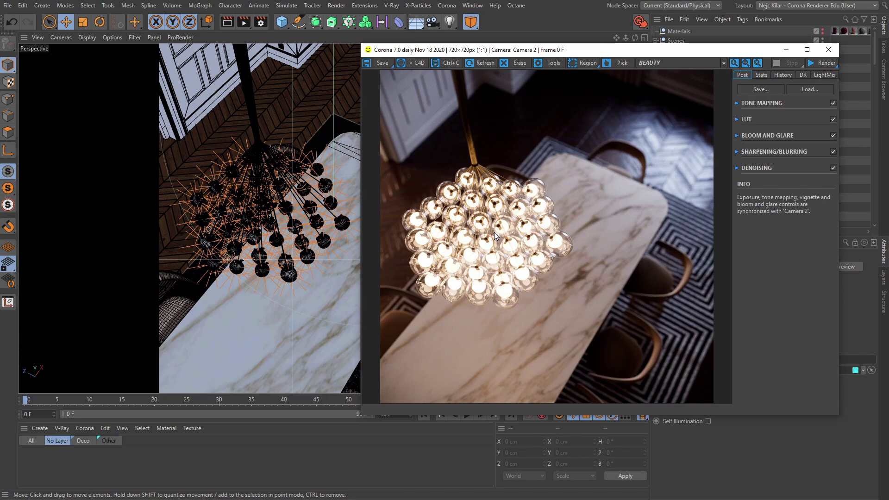
# Step: Open Preferences on the Corona page and scroll to the VFB settings with Use Cinema 4D color space
pyautogui.click(23, 5)
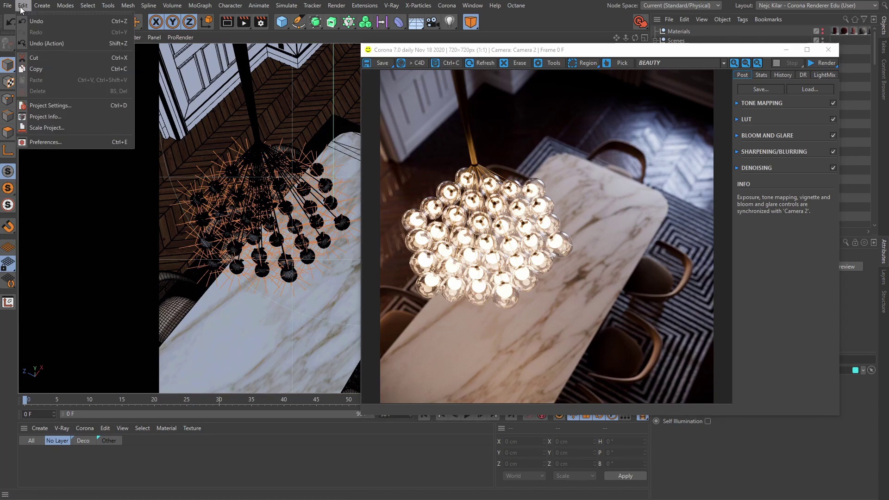
pyautogui.click(44, 142)
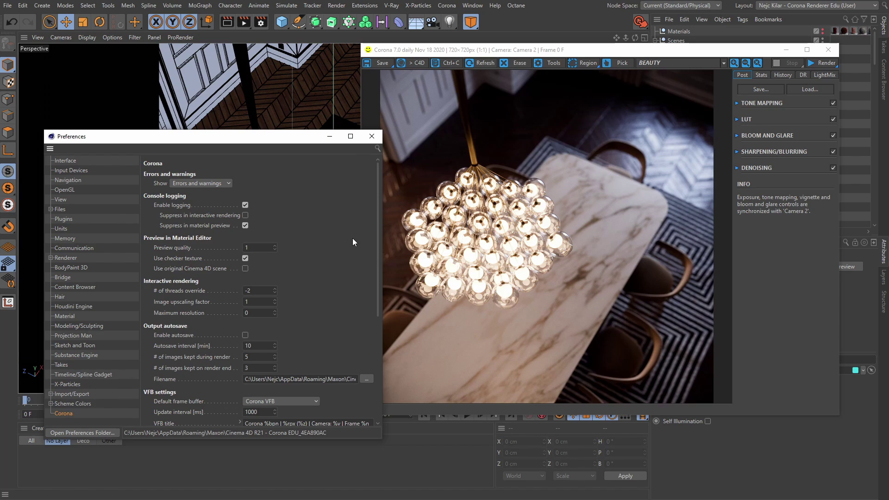
pyautogui.moveTo(378, 219); pyautogui.dragTo(316, 297)
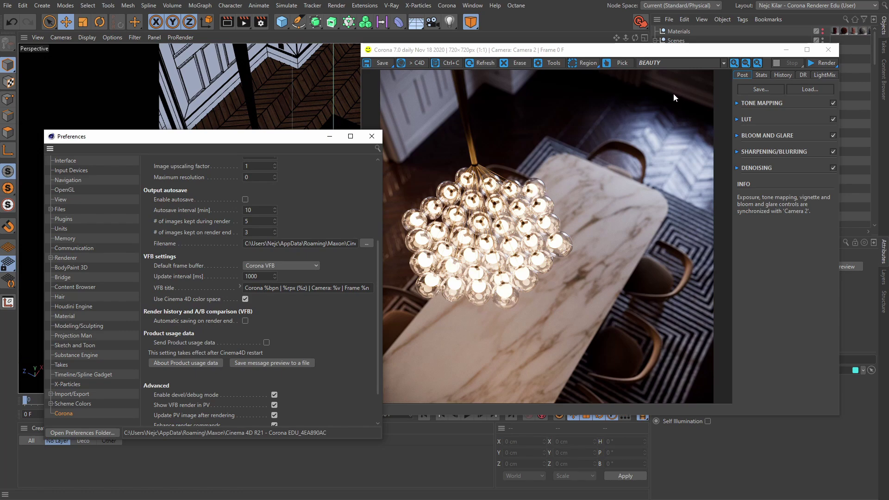
pyautogui.click(246, 299)
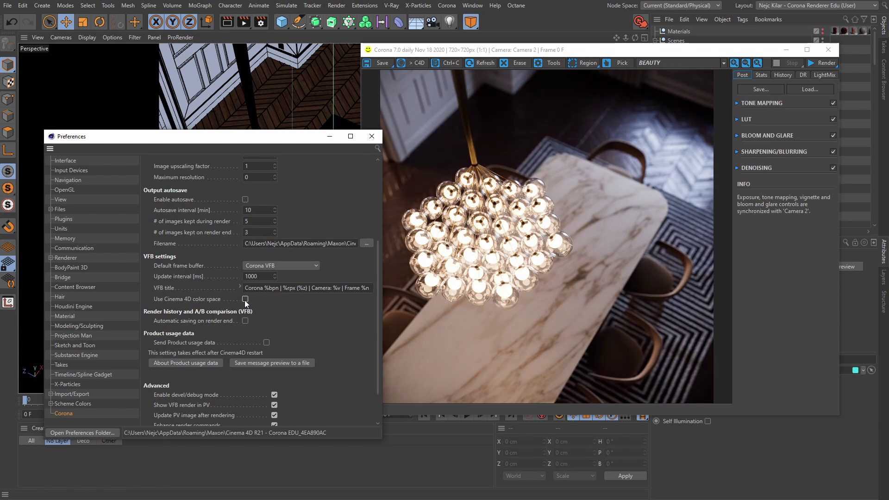
pyautogui.click(245, 299)
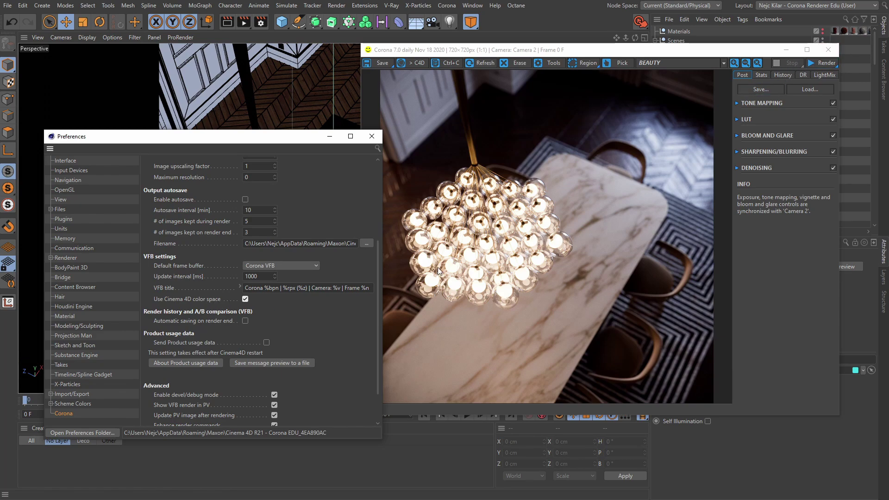
pyautogui.click(245, 300)
pyautogui.click(246, 299)
# Step: Open the Picture Viewer and move it up and to the left
pyautogui.click(472, 6)
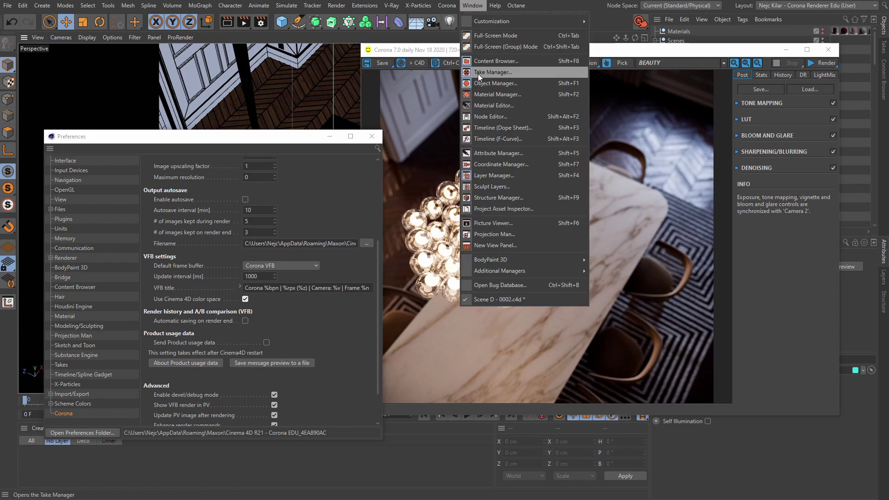
pyautogui.click(490, 223)
pyautogui.moveTo(605, 175); pyautogui.dragTo(163, 68)
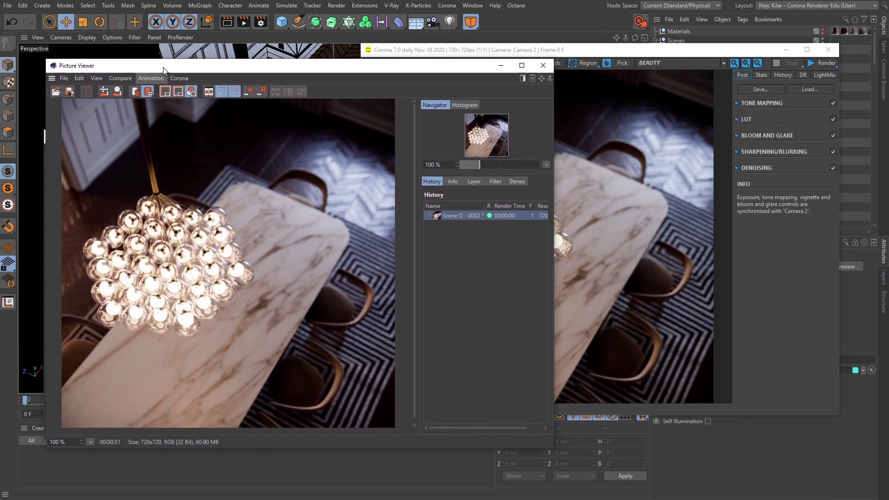
# Step: Check the Save page in Render Settings, then close Render Settings
pyautogui.click(262, 23)
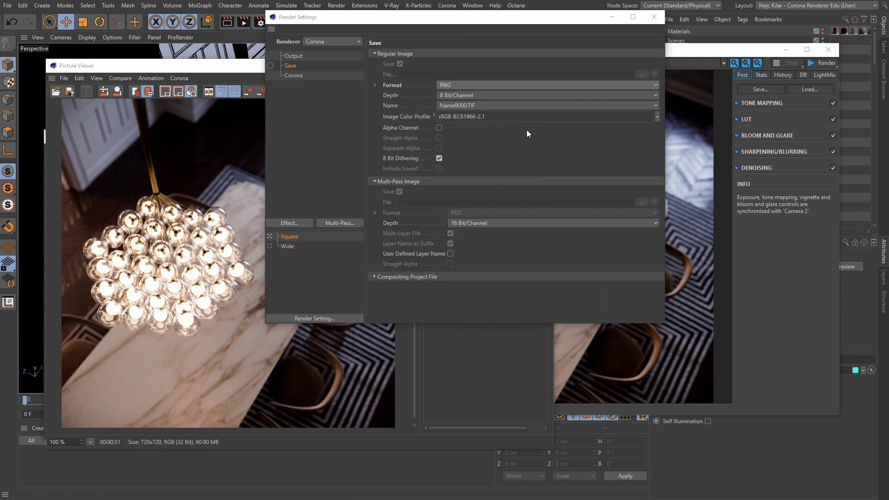
pyautogui.click(654, 17)
pyautogui.click(337, 6)
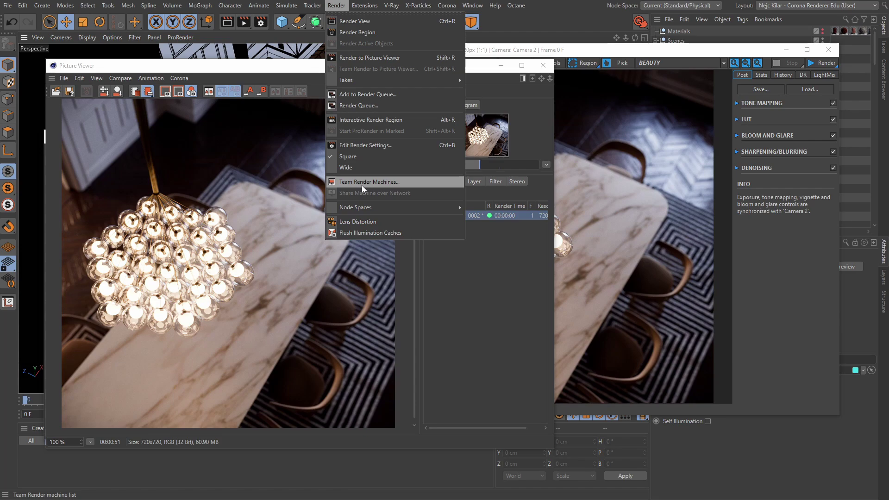
pyautogui.click(80, 73)
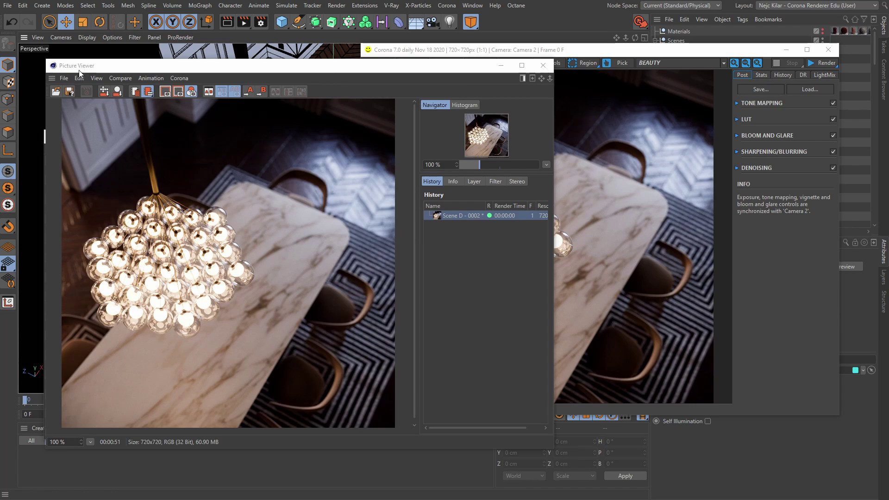
pyautogui.click(632, 173)
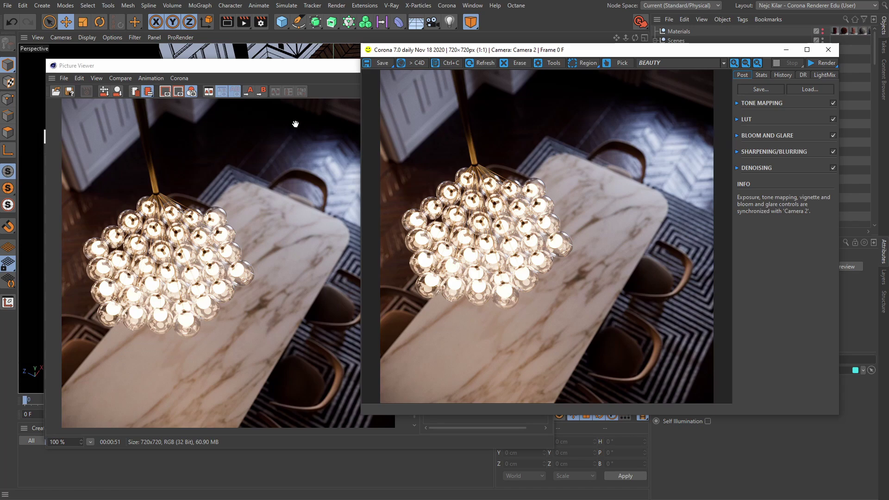
pyautogui.click(233, 147)
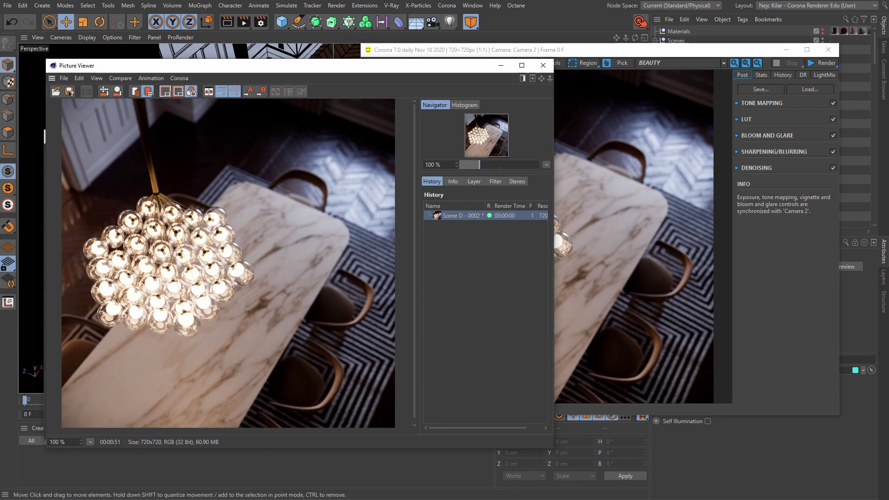
# Step: Place Preferences lower-left, Picture Viewer top-left and Corona VFB top-right, then uncheck Use Cinema 4D color space
pyautogui.hotkey('ctrl', 'e')
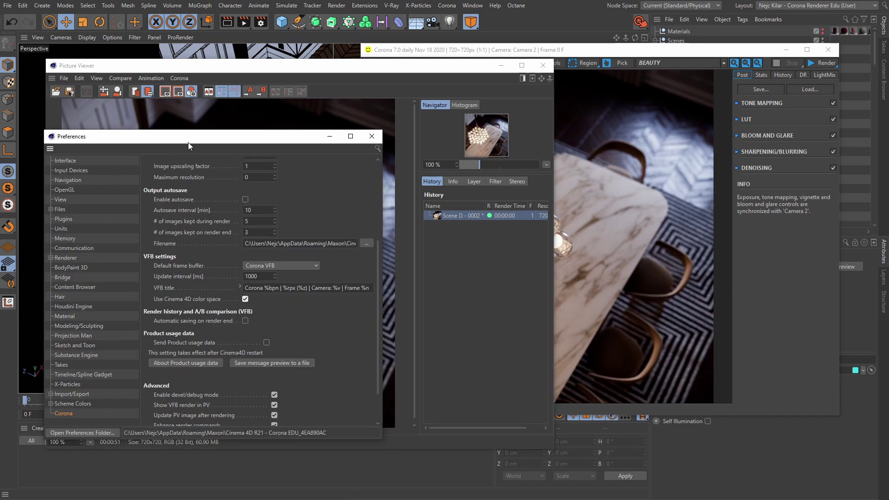
pyautogui.moveTo(188, 143); pyautogui.dragTo(137, 325)
pyautogui.moveTo(261, 68); pyautogui.dragTo(219, 13)
pyautogui.moveTo(521, 51); pyautogui.dragTo(662, 15)
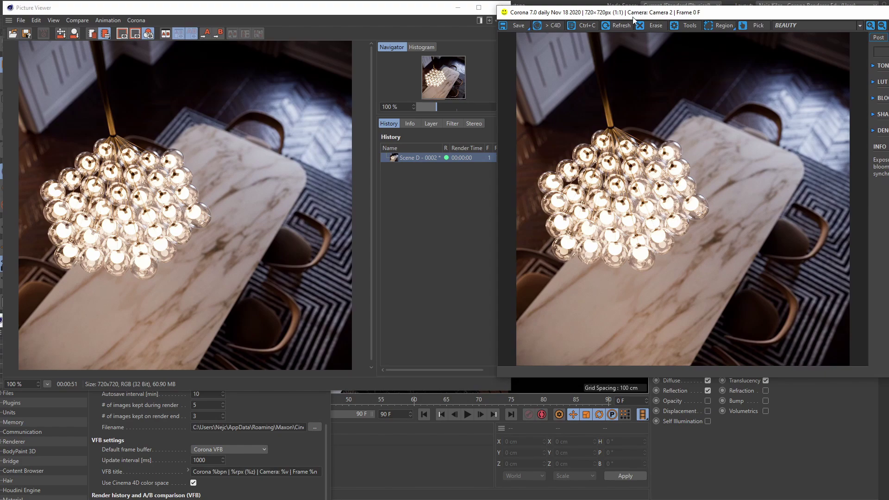
pyautogui.click(193, 483)
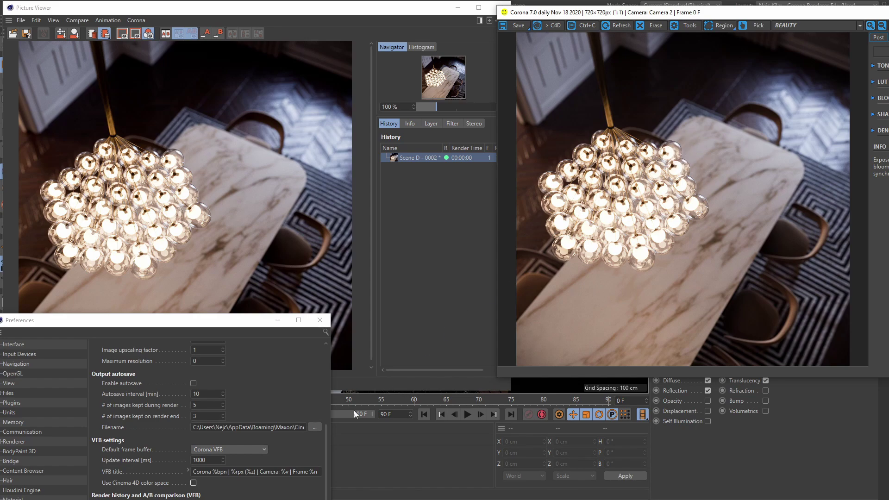
pyautogui.click(193, 483)
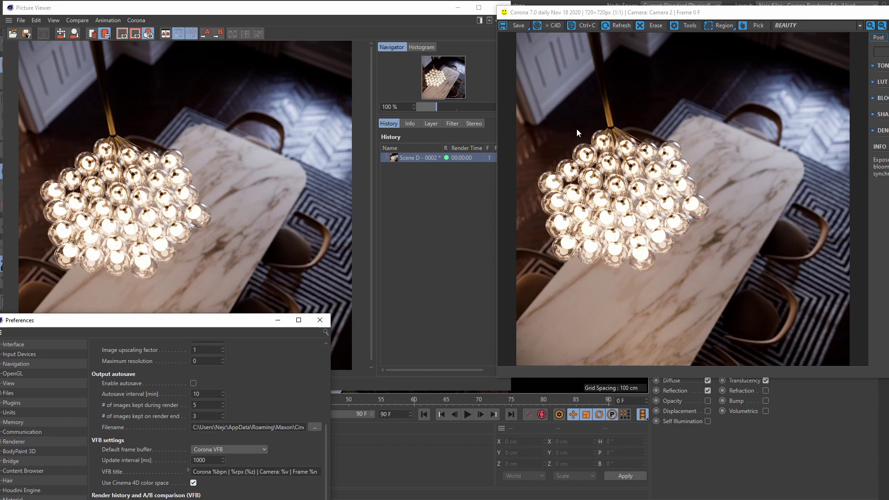
pyautogui.click(638, 147)
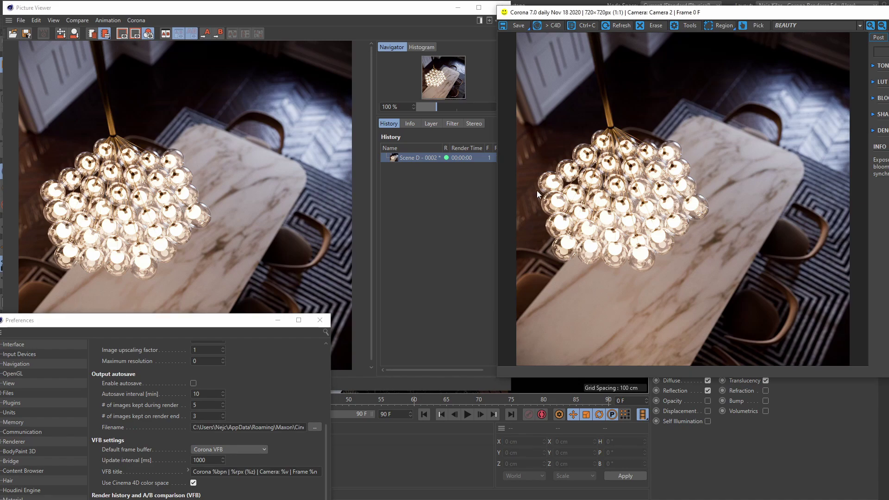
pyautogui.click(193, 482)
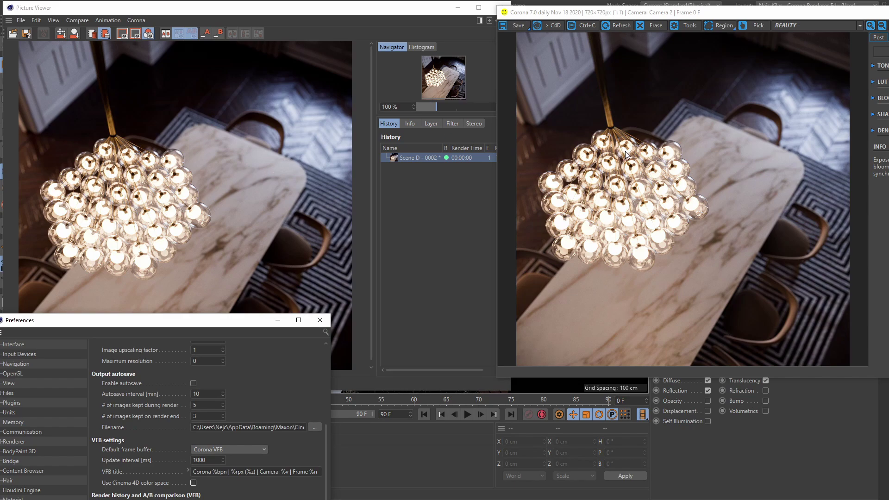
# Step: Change the Render Settings save format to OpenEXR at 32 Bit/Channel and close the window
pyautogui.click(315, 26)
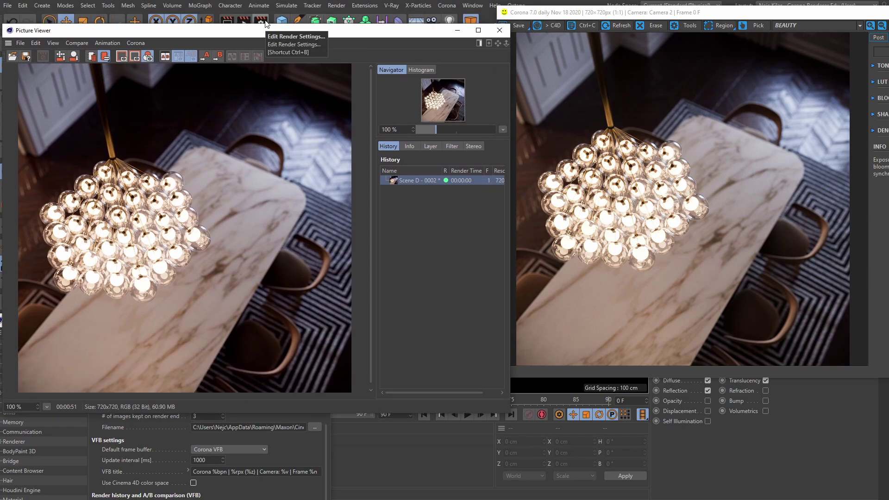
pyautogui.click(264, 20)
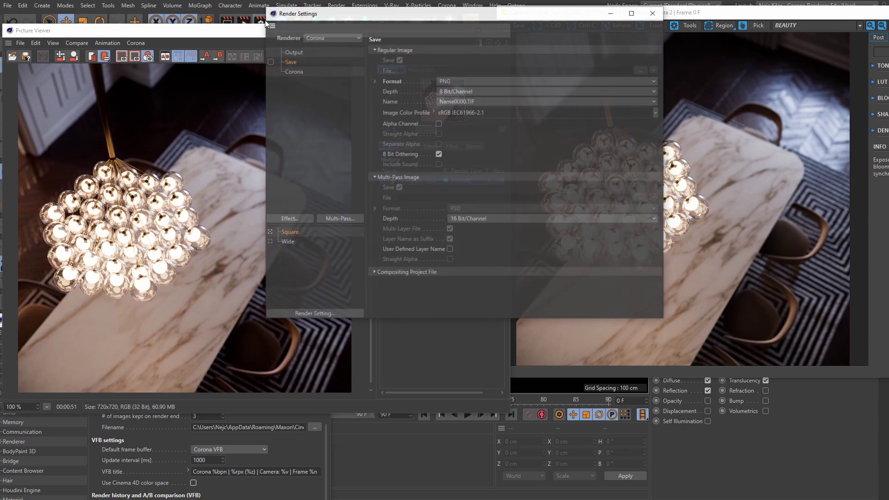
pyautogui.click(454, 82)
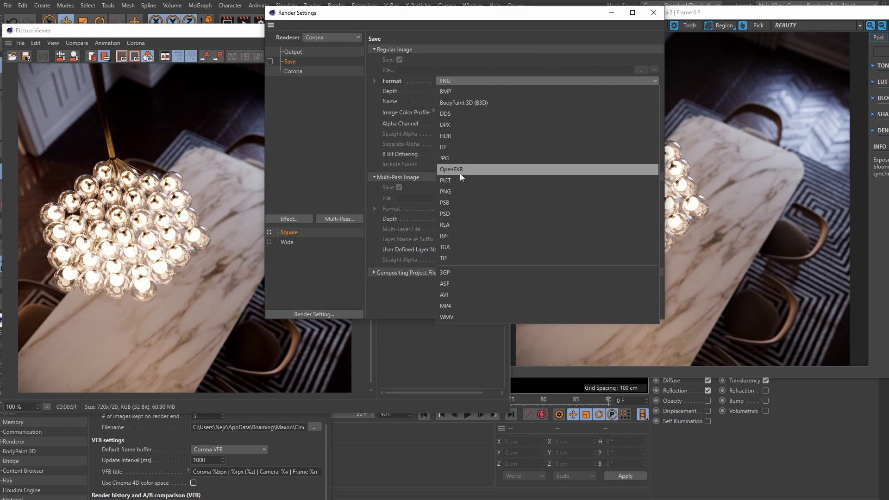
pyautogui.click(459, 169)
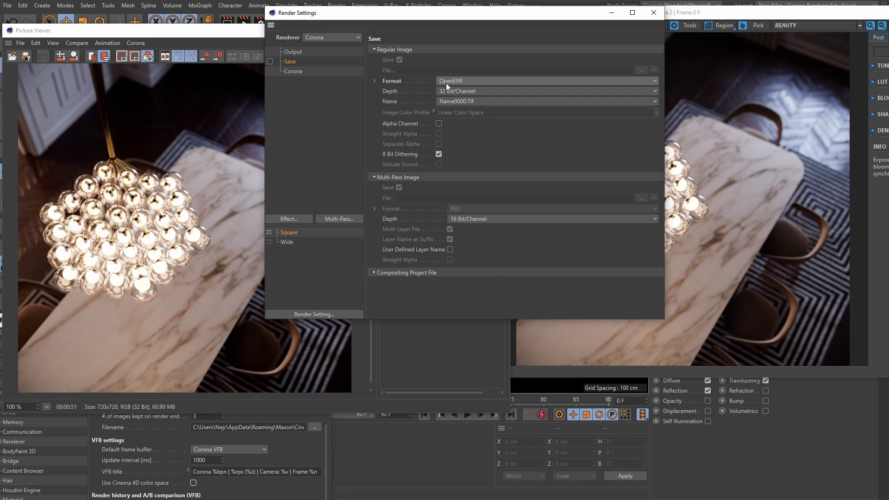
pyautogui.click(654, 13)
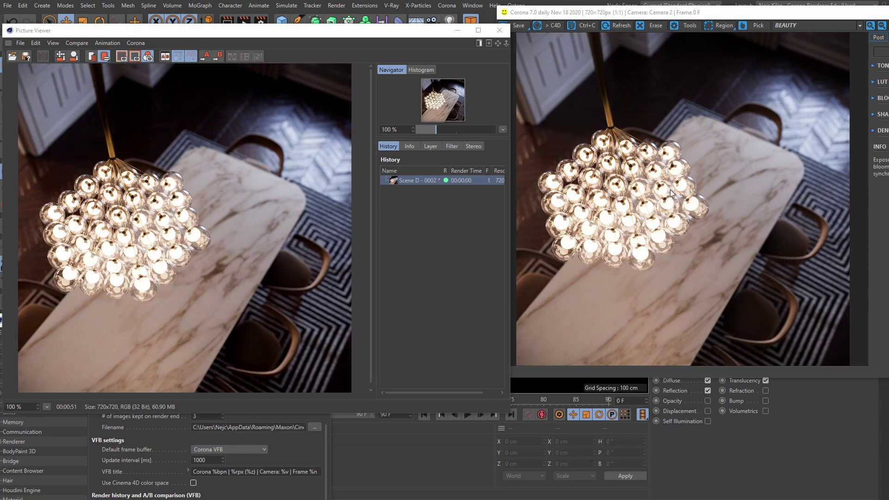
# Step: Turn Use Cinema 4D color space on, view the Corona VFB render, then turn it off
pyautogui.click(193, 483)
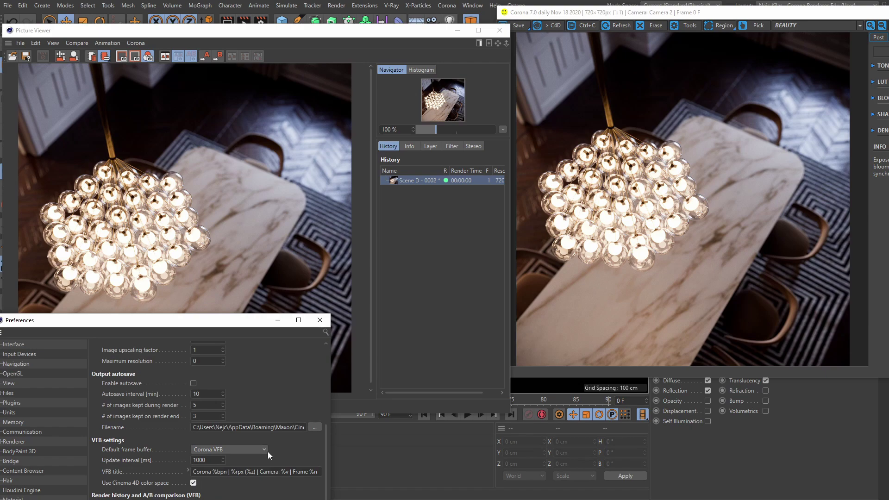
pyautogui.click(698, 165)
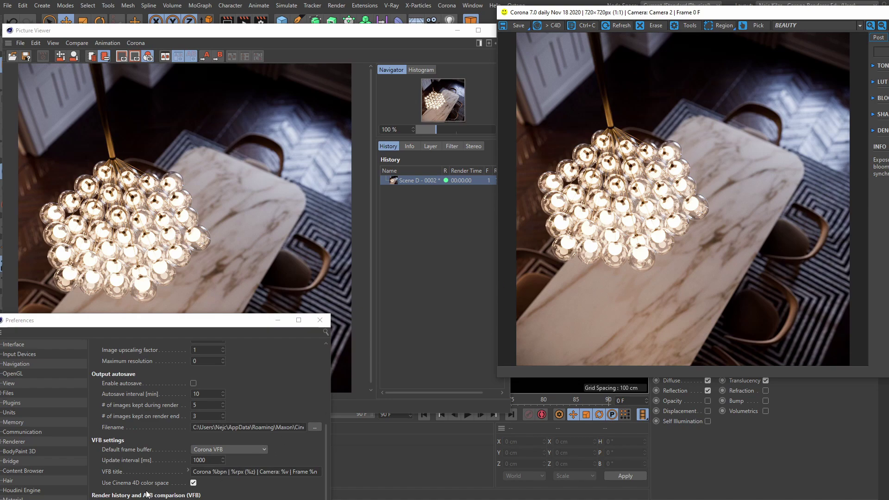
pyautogui.click(194, 483)
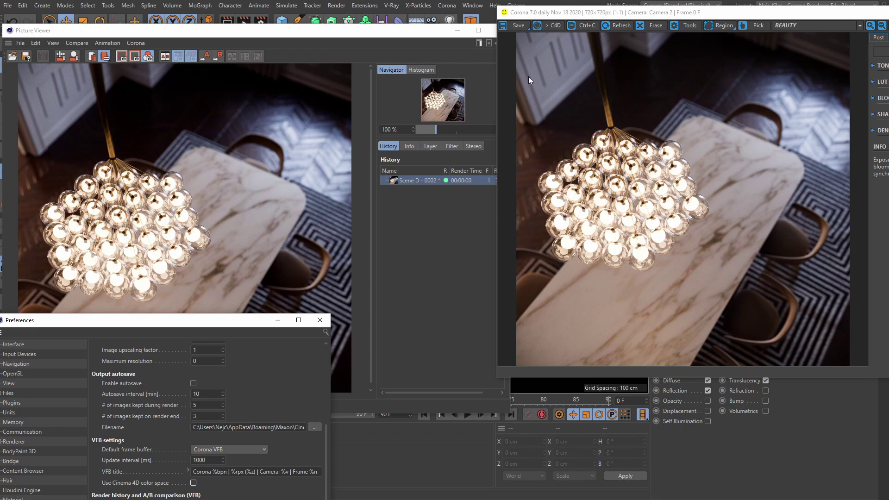
# Step: Save the Corona VFB render as a Portable Network Graphics file named 'RAW PNG'
pyautogui.click(516, 27)
pyautogui.click(188, 344)
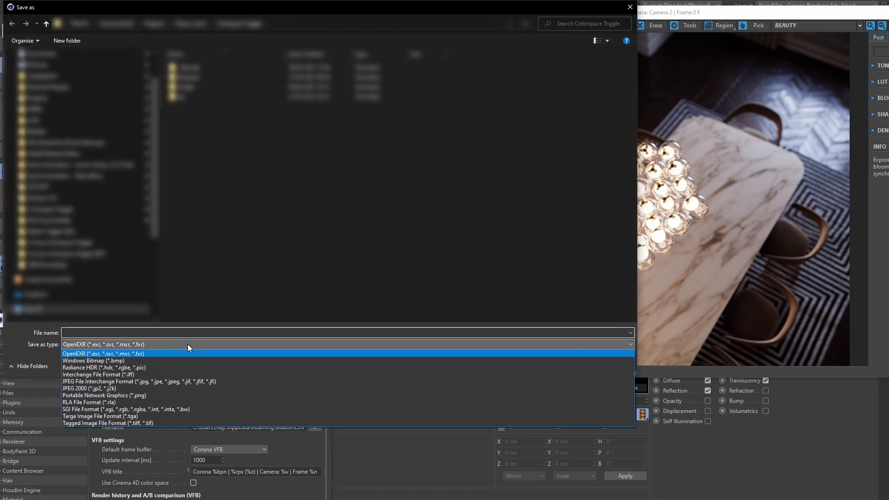
pyautogui.click(162, 395)
pyautogui.hotkey('shift', 'Tab')
pyautogui.write('RAW P')
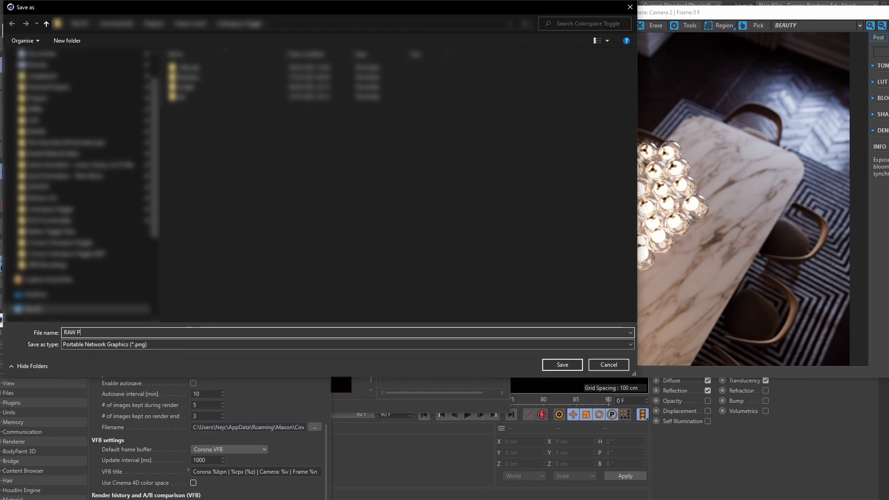
pyautogui.write('NG')
pyautogui.press('Return')
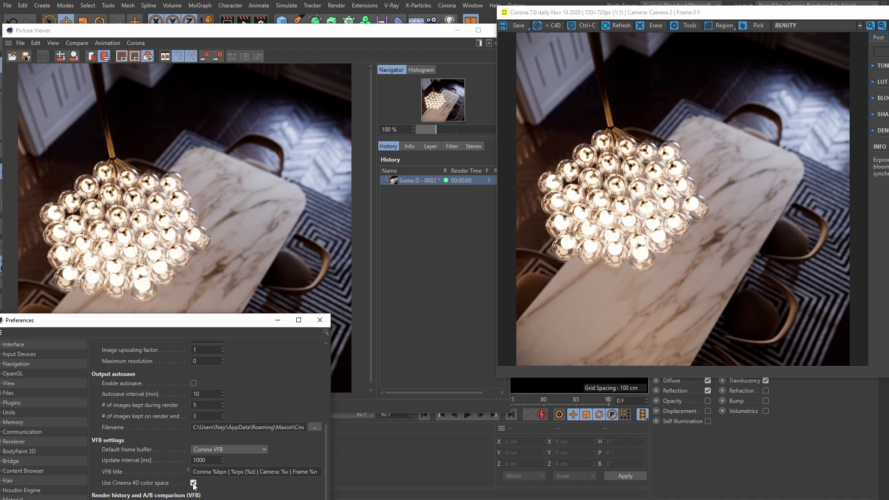
# Step: Toggle Use Cinema 4D color space off, on and off again while watching the VFB image
pyautogui.click(194, 484)
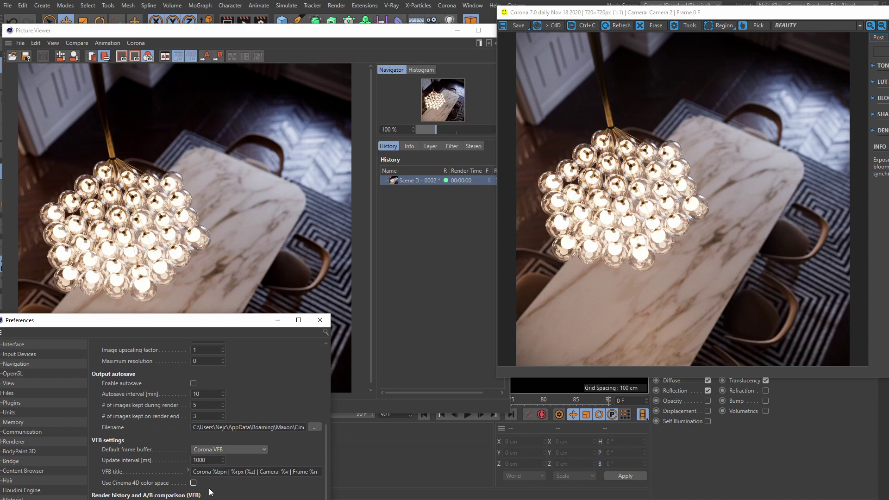
pyautogui.click(194, 483)
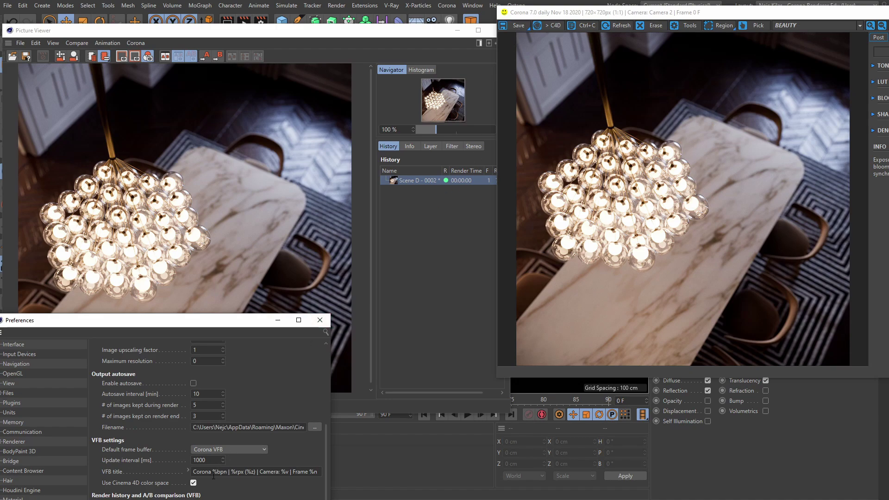
pyautogui.click(193, 483)
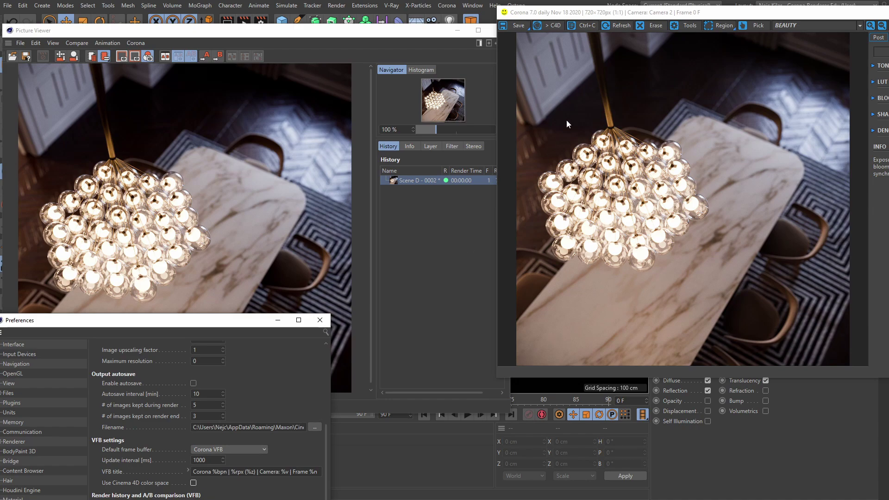
# Step: Save the VFB render as PNG 'RAW PNG TOGGLE', replacing the existing file
pyautogui.click(519, 26)
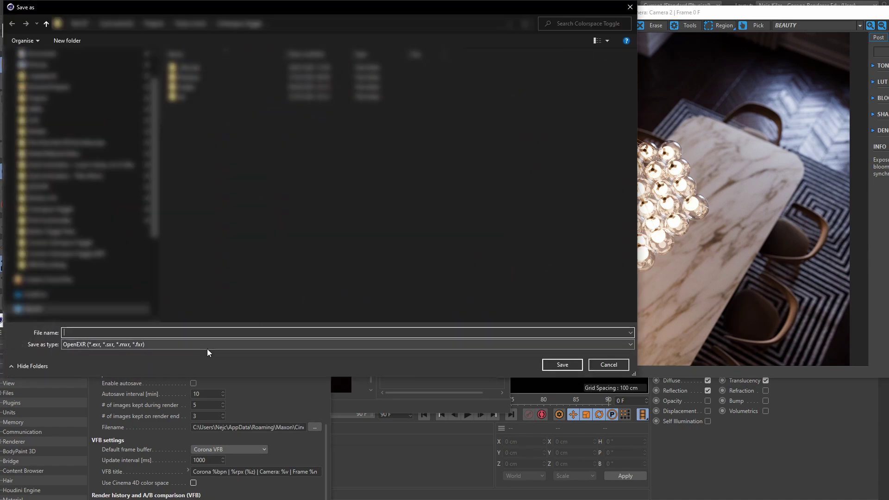
pyautogui.click(207, 347)
pyautogui.click(194, 395)
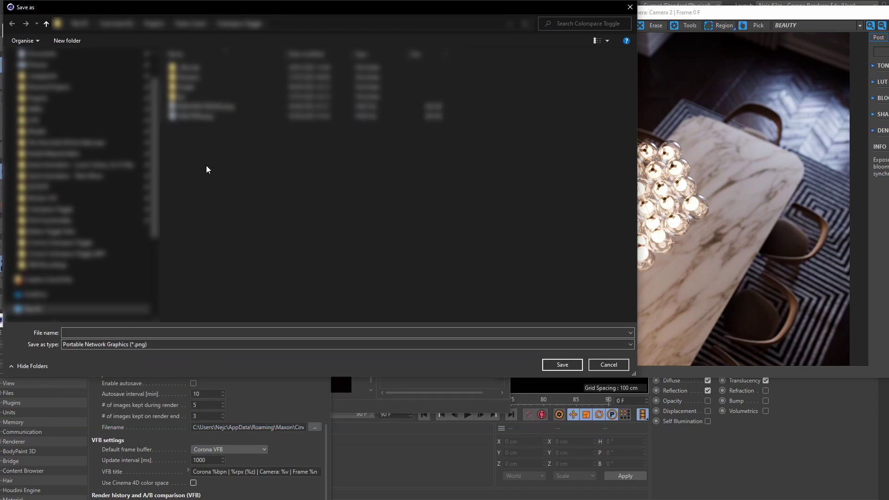
pyautogui.click(135, 332)
pyautogui.write('RAW PNG TOGGLE')
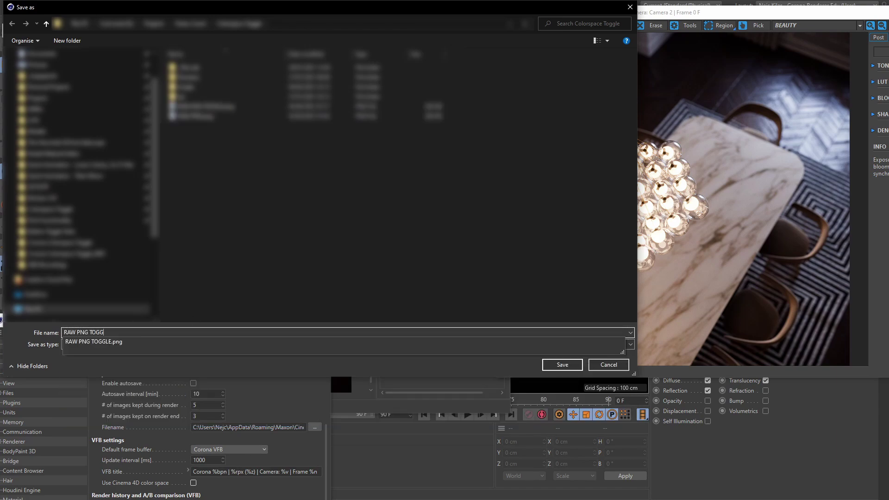
pyautogui.click(562, 364)
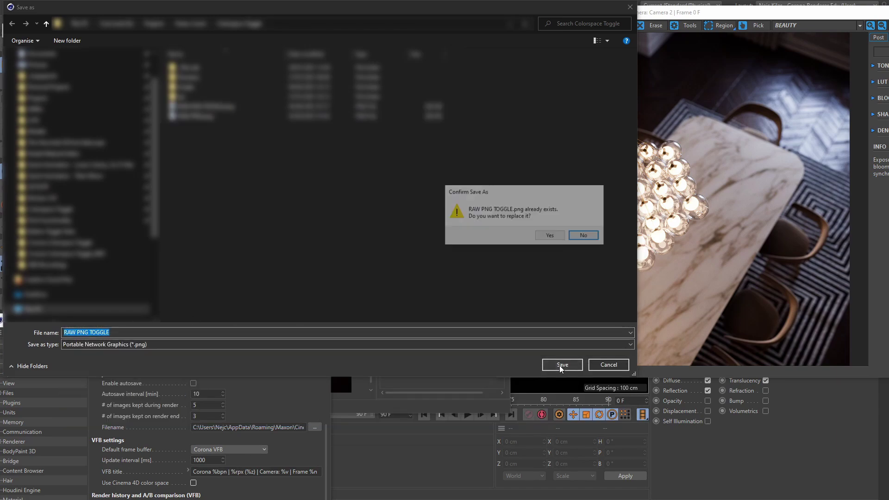
pyautogui.click(551, 236)
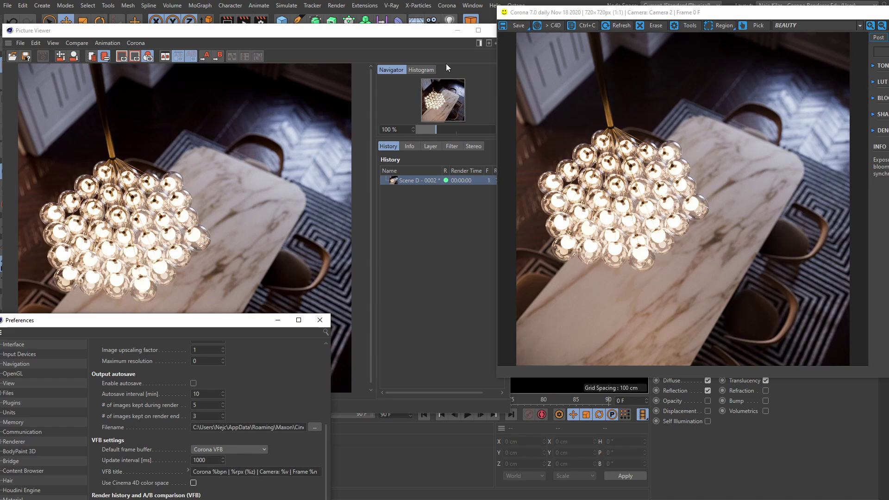
# Step: Change the render save format from OpenEXR back to PNG at 8 Bit/Channel
pyautogui.click(261, 20)
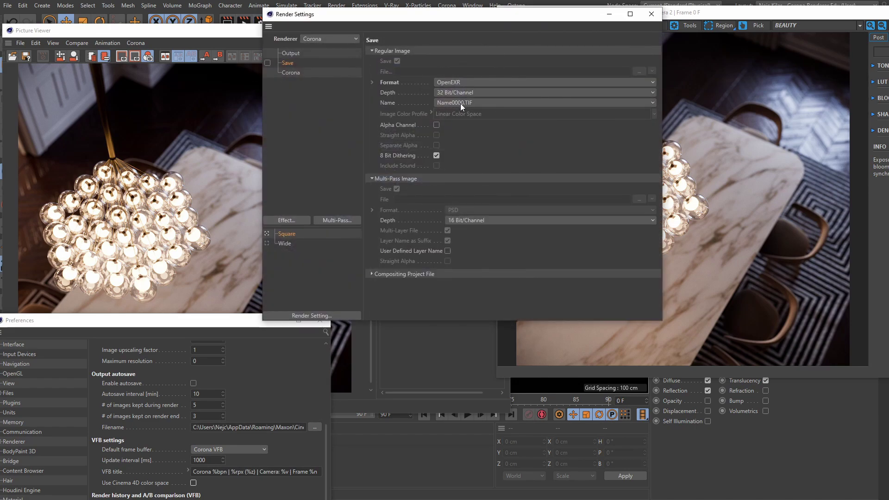
pyautogui.click(449, 82)
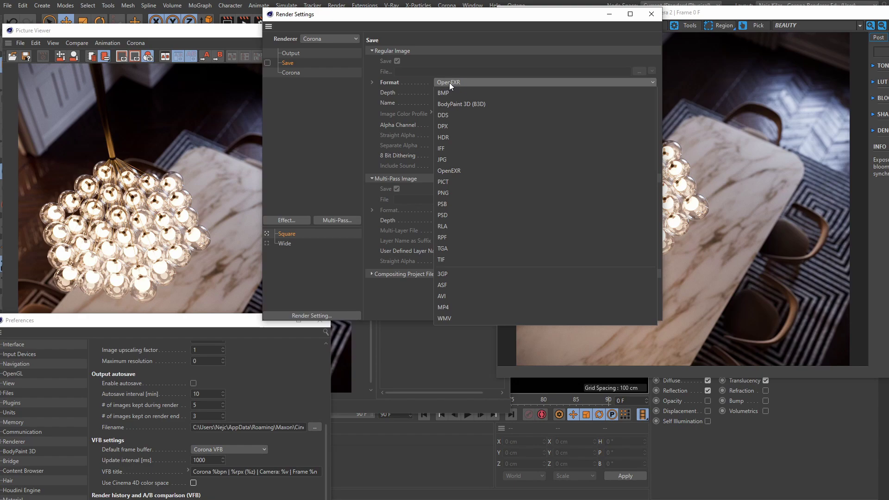
pyautogui.click(445, 194)
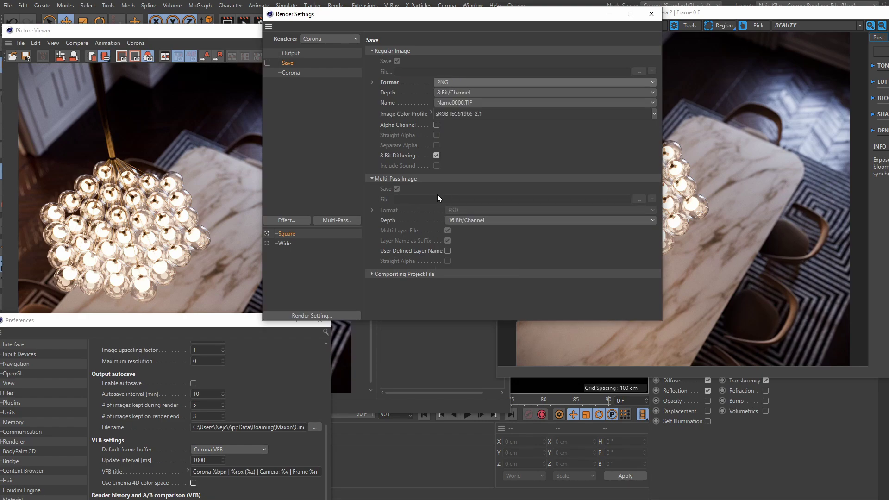
pyautogui.click(651, 15)
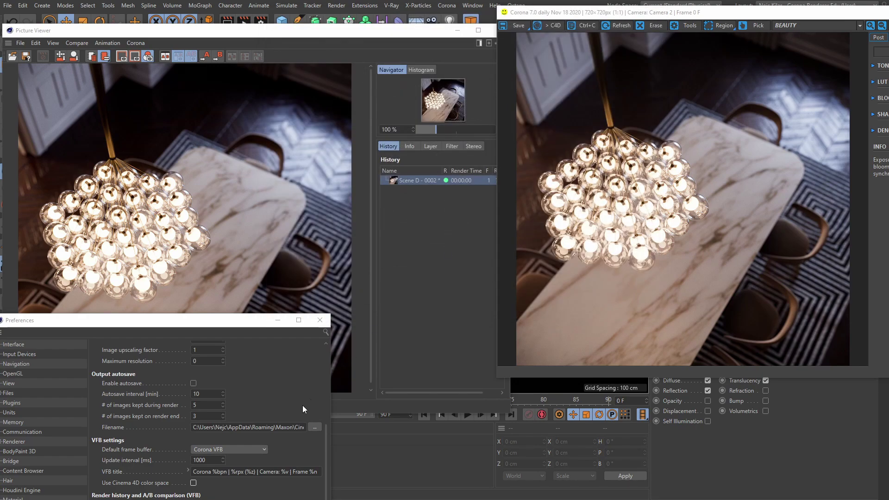